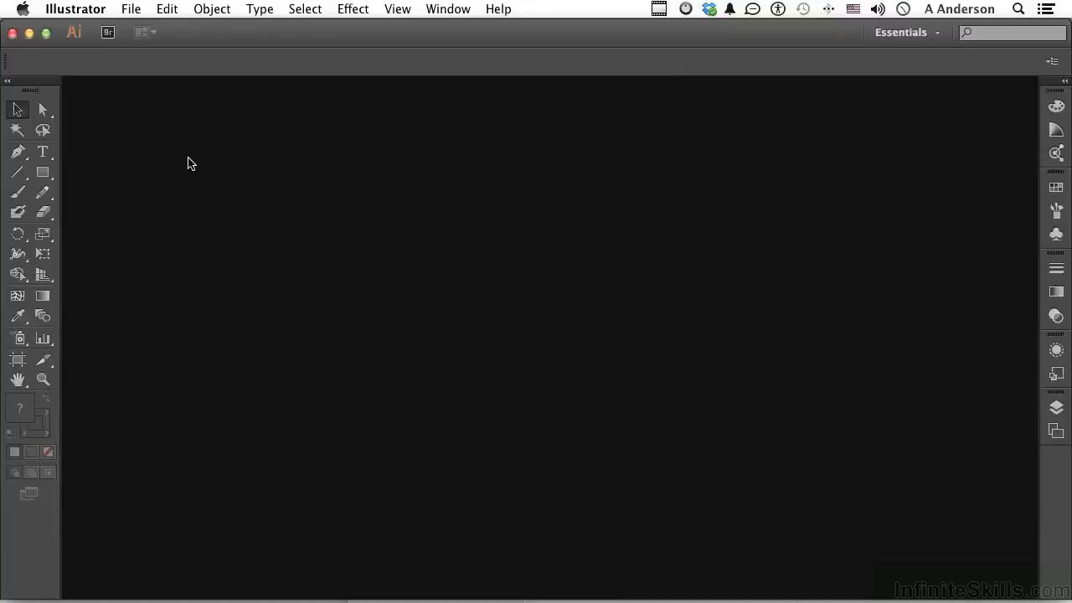
# Step: Start a new document named Stationary using the Print profile
pyautogui.click(132, 15)
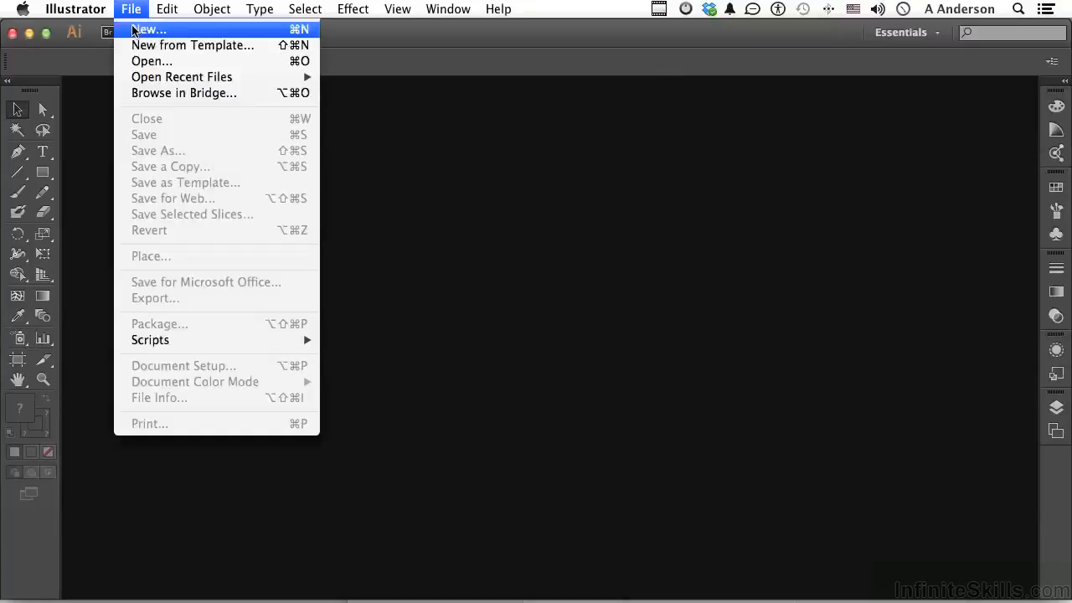
pyautogui.click(134, 30)
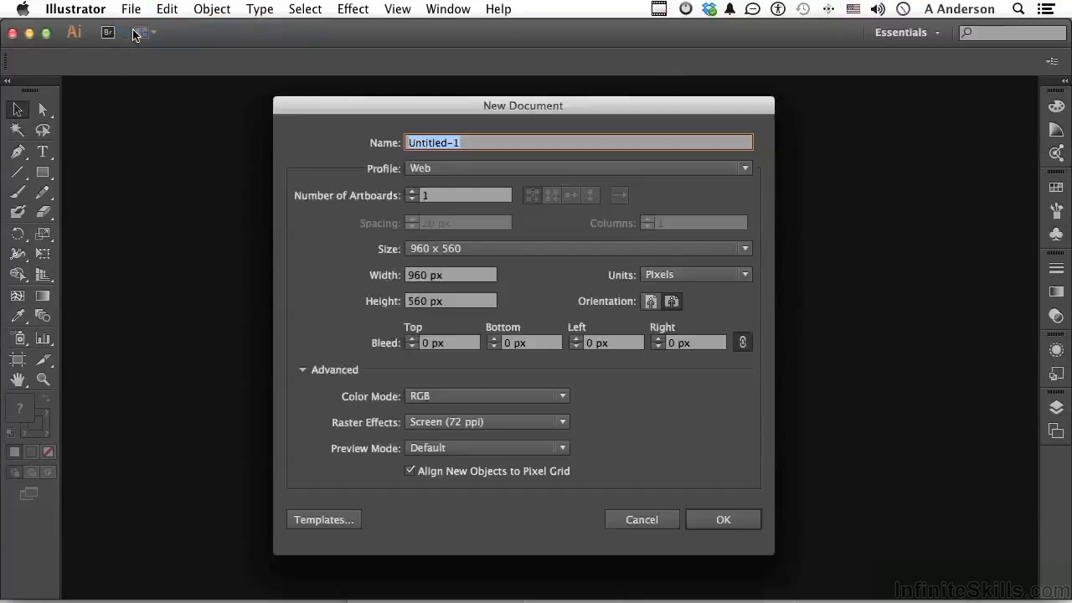
pyautogui.click(419, 172)
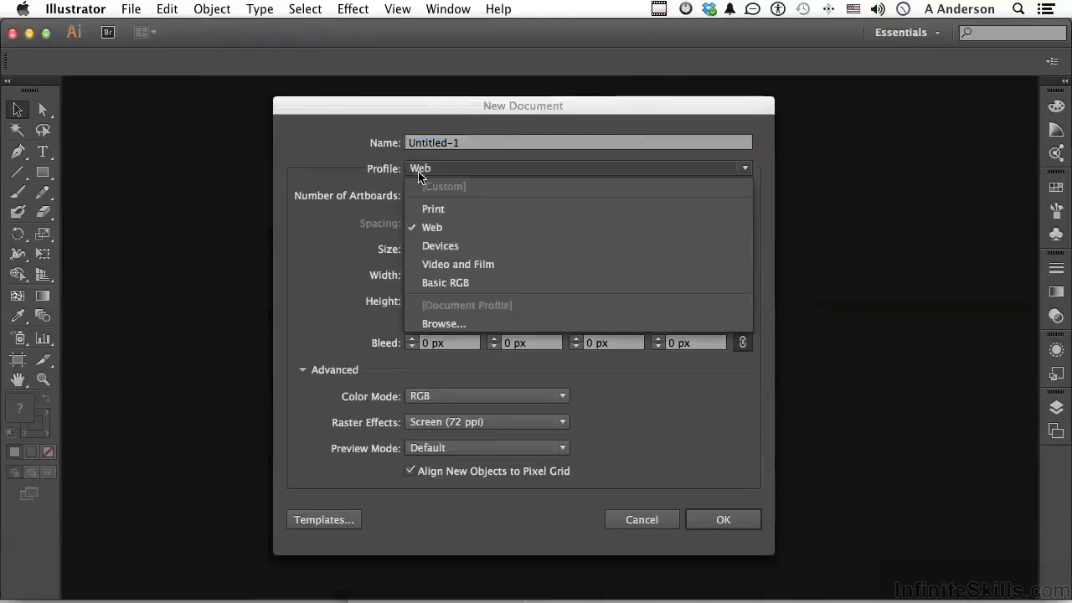
pyautogui.click(395, 173)
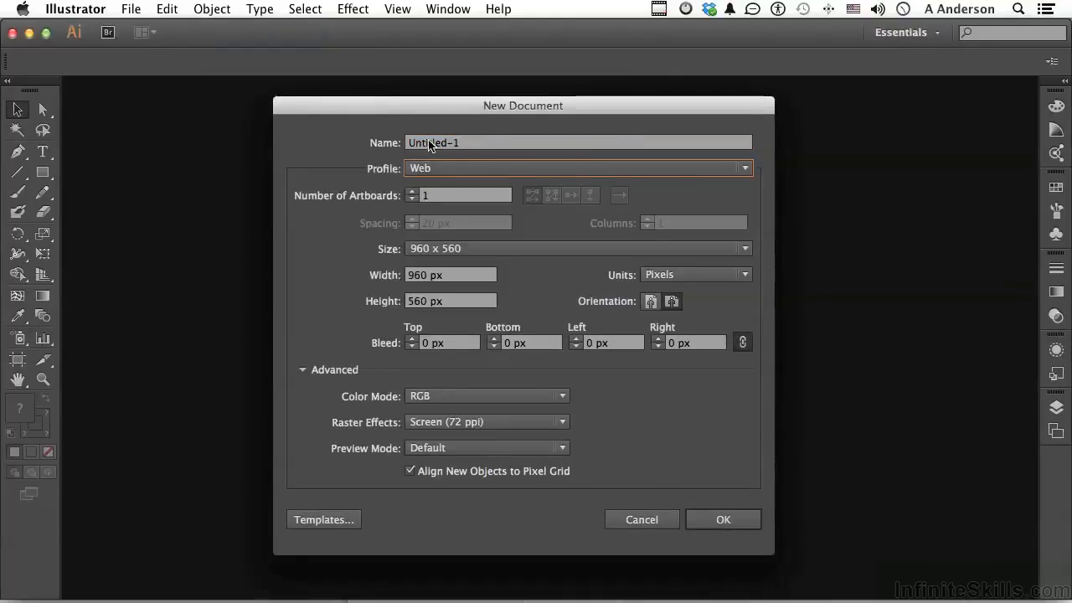
pyautogui.click(429, 144)
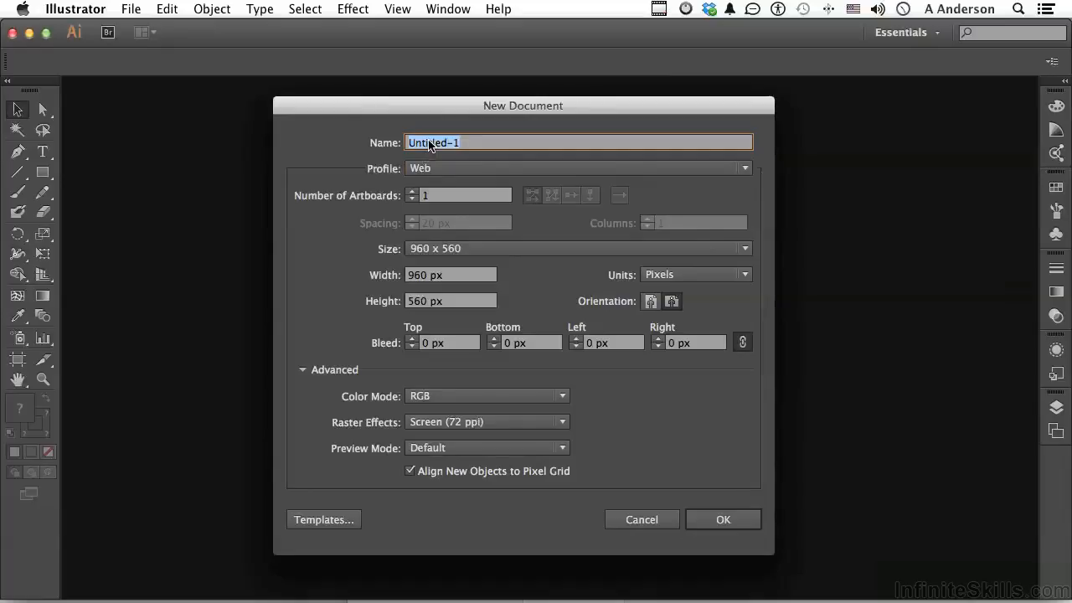
pyautogui.write('Station')
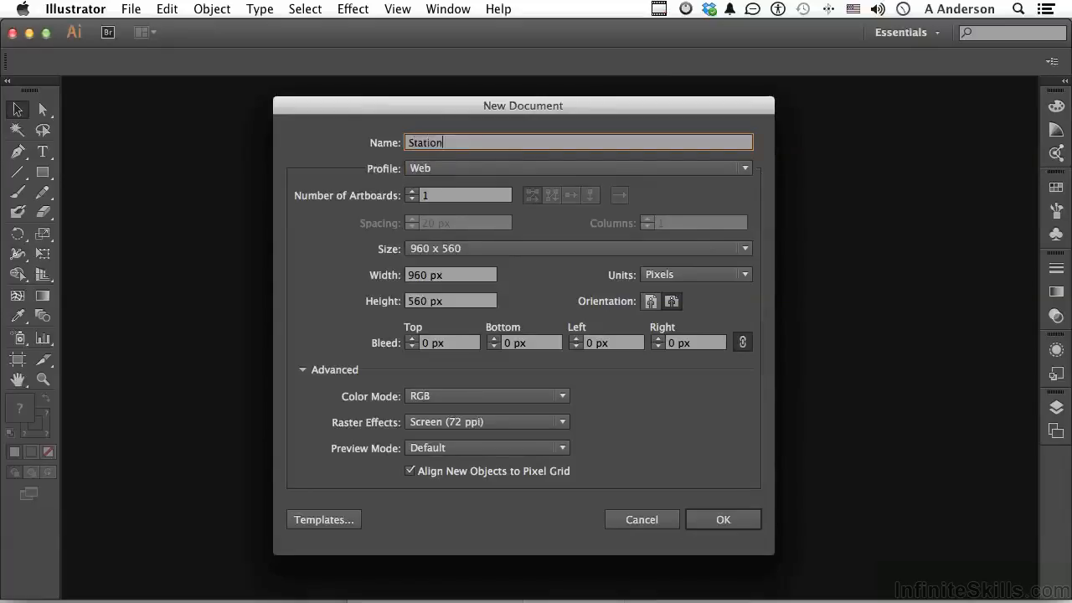
pyautogui.write('ary')
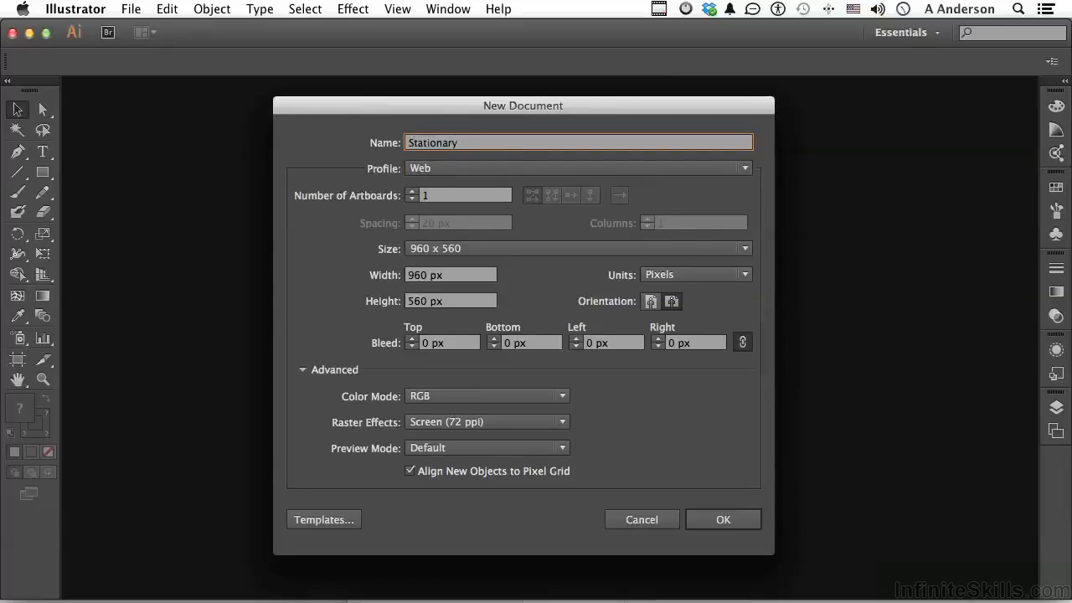
pyautogui.click(456, 170)
pyautogui.click(452, 209)
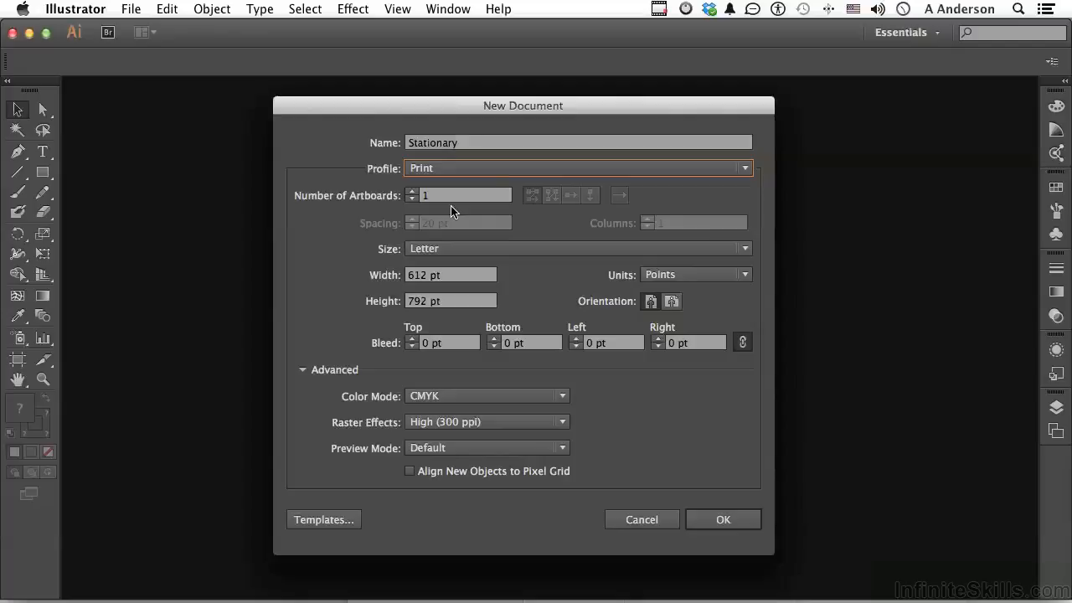
# Step: Set the new document to three artboards with units in inches and create it
pyautogui.click(412, 192)
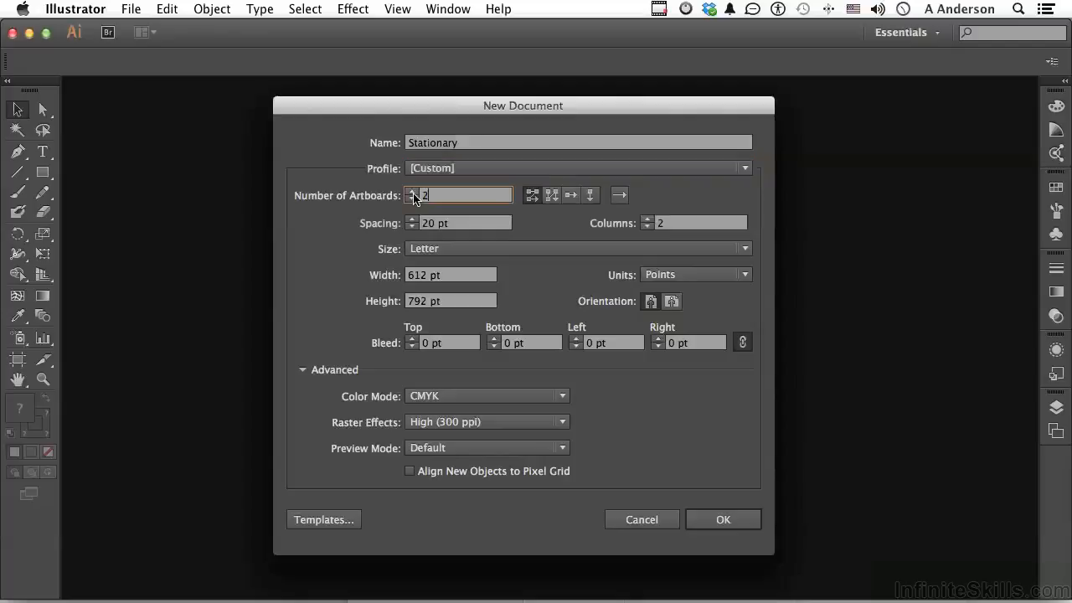
pyautogui.click(412, 192)
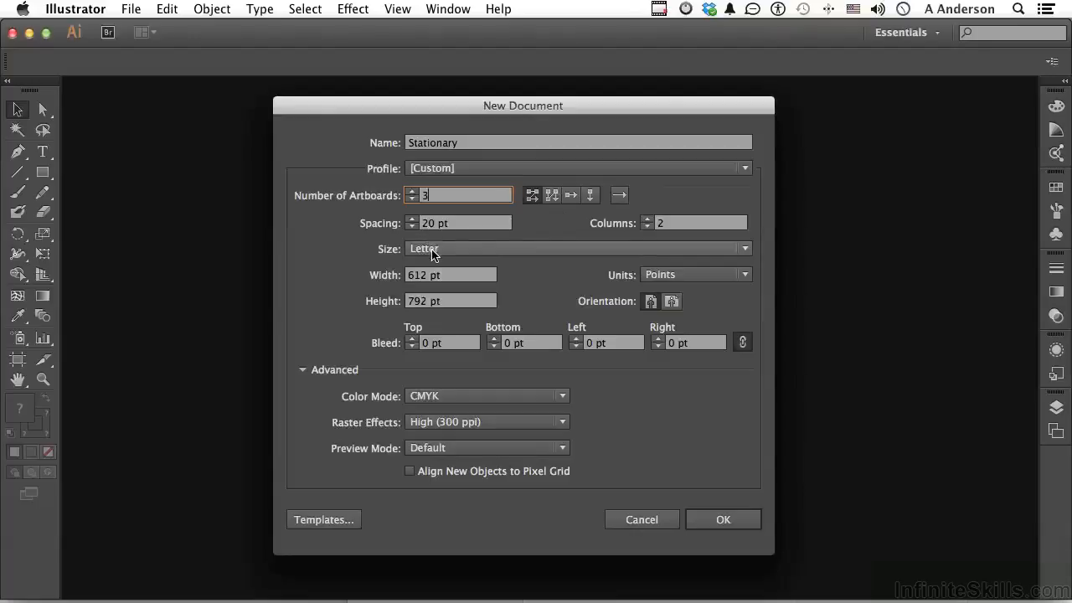
pyautogui.click(670, 274)
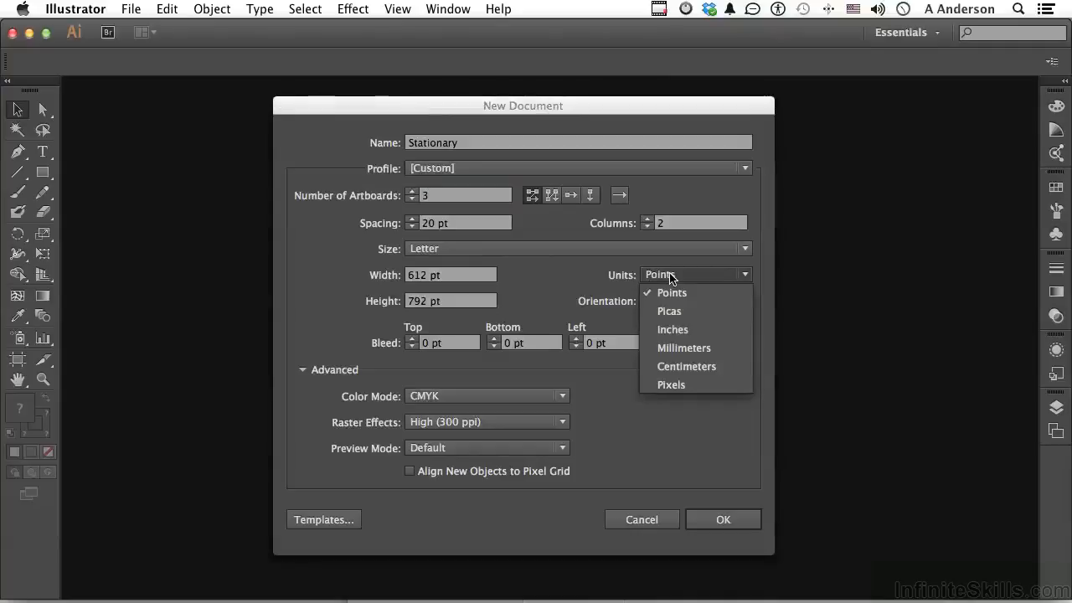
pyautogui.click(681, 330)
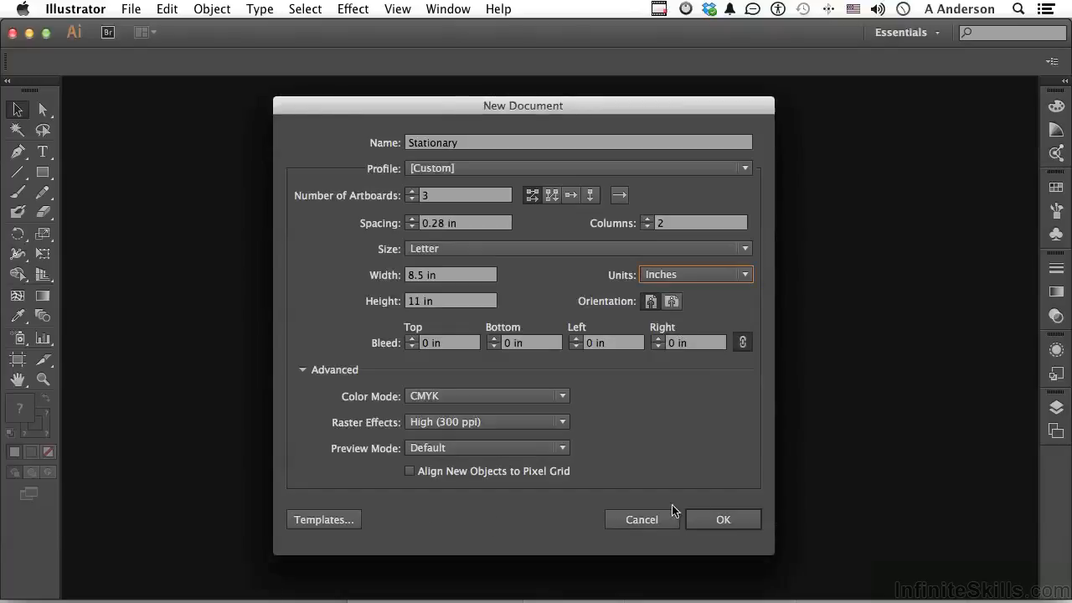
pyautogui.click(723, 519)
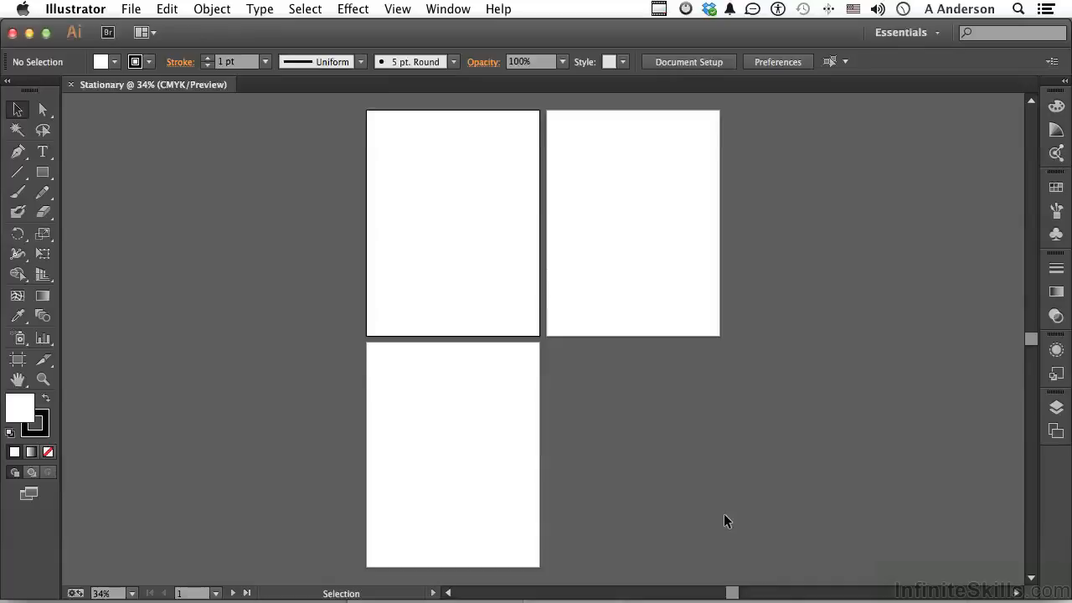
# Step: Rename the first artboard as Letter Head with the Artboard tool
pyautogui.click(16, 360)
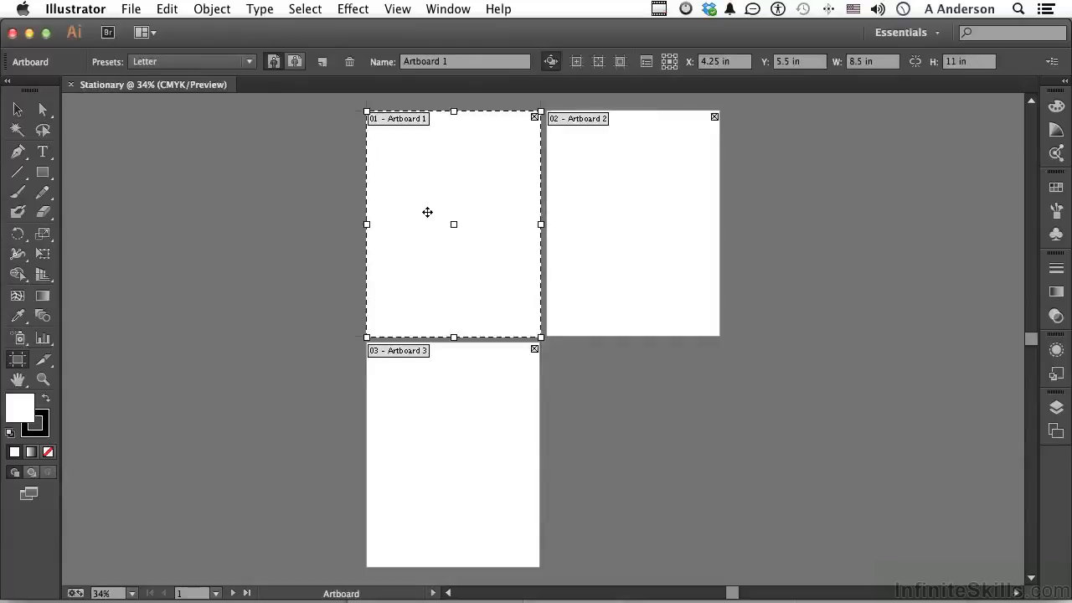
pyautogui.tripleClick(469, 61)
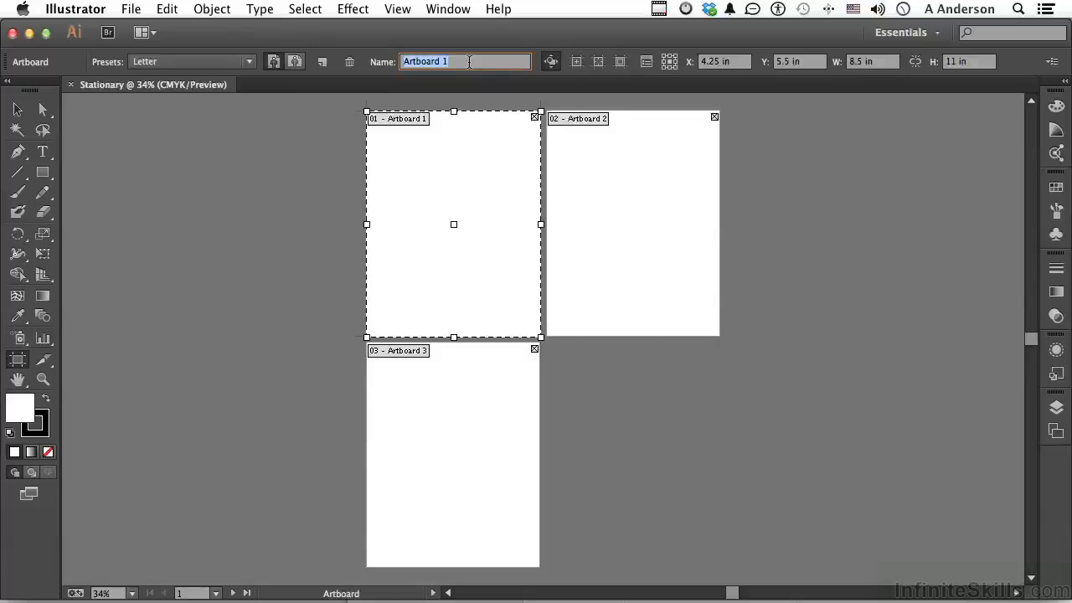
pyautogui.write('Letter Head')
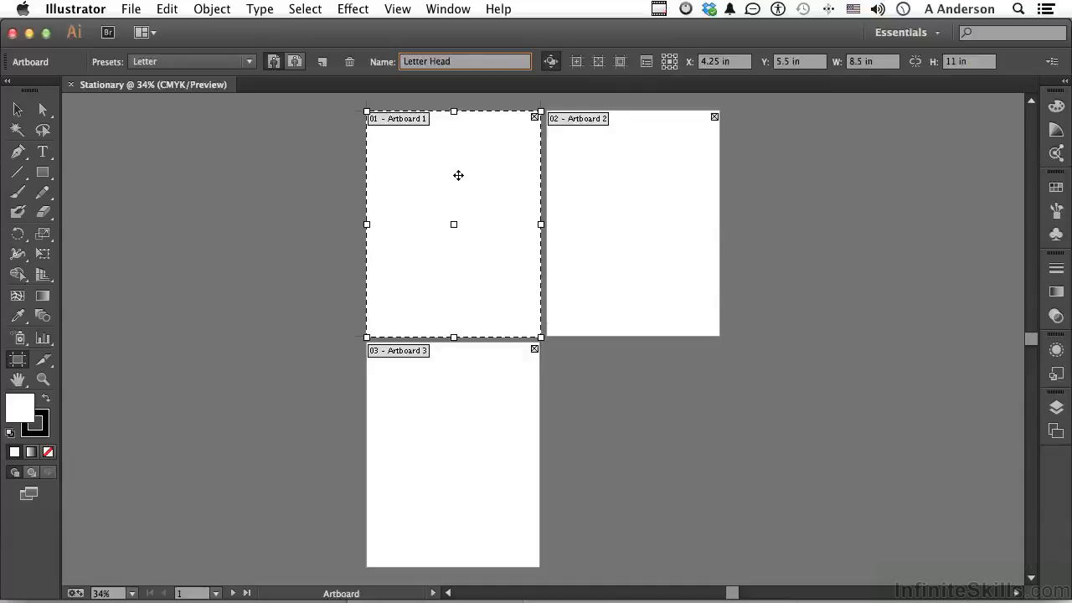
# Step: Rename the second artboard as Envelope
pyautogui.click(620, 183)
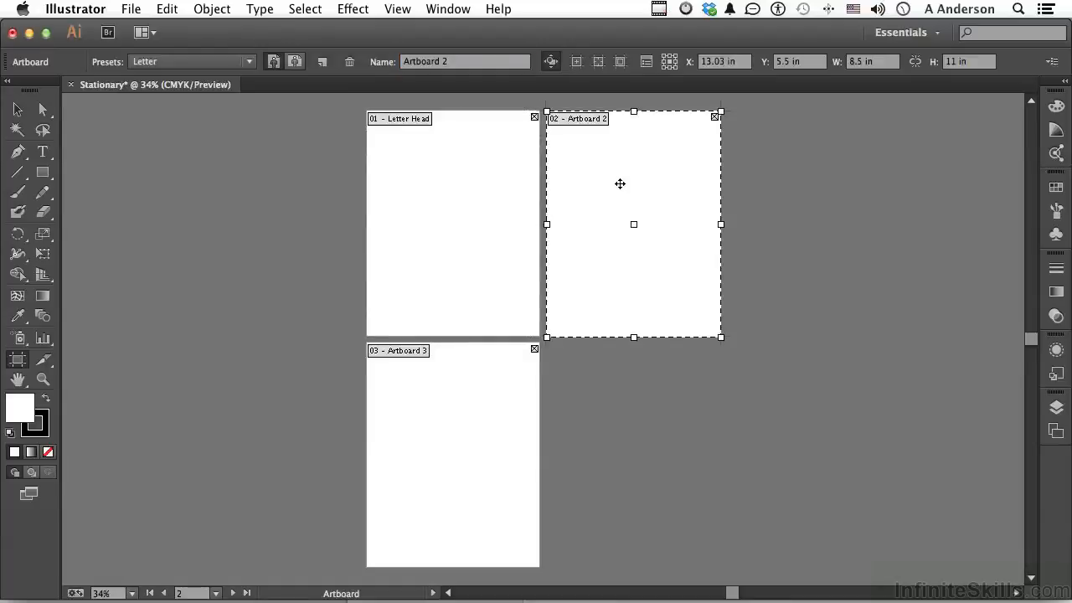
pyautogui.doubleClick(482, 62)
pyautogui.press('super+a')
pyautogui.press('BackSpace')
pyautogui.write('Envelope')
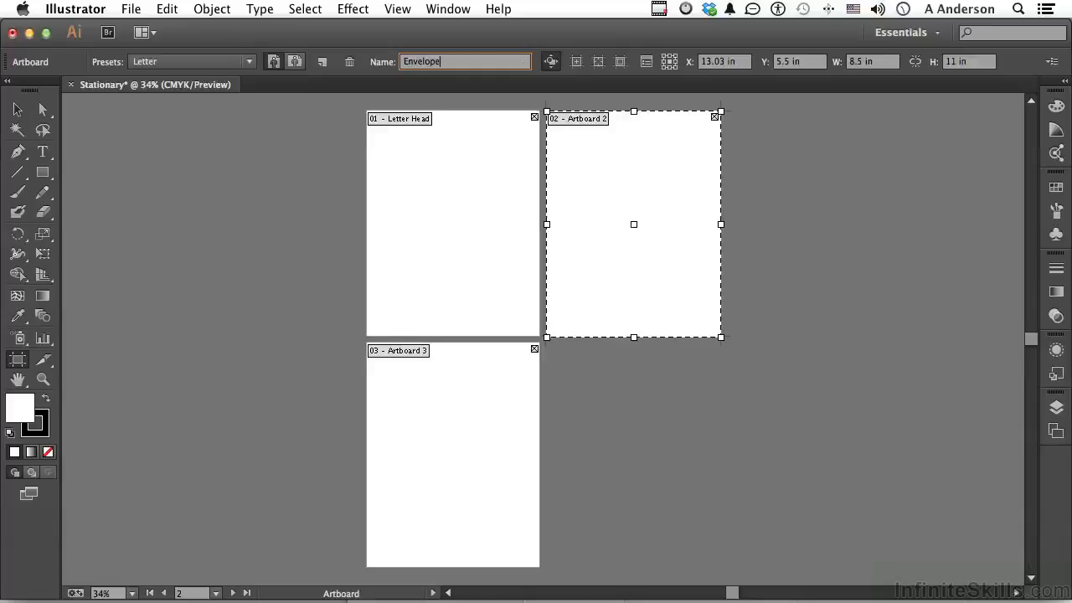
# Step: Resize the Envelope artboard to 8.625 by 3.625 in and move it up, level with the top edge of the Letter Head artboard
pyautogui.click(854, 61)
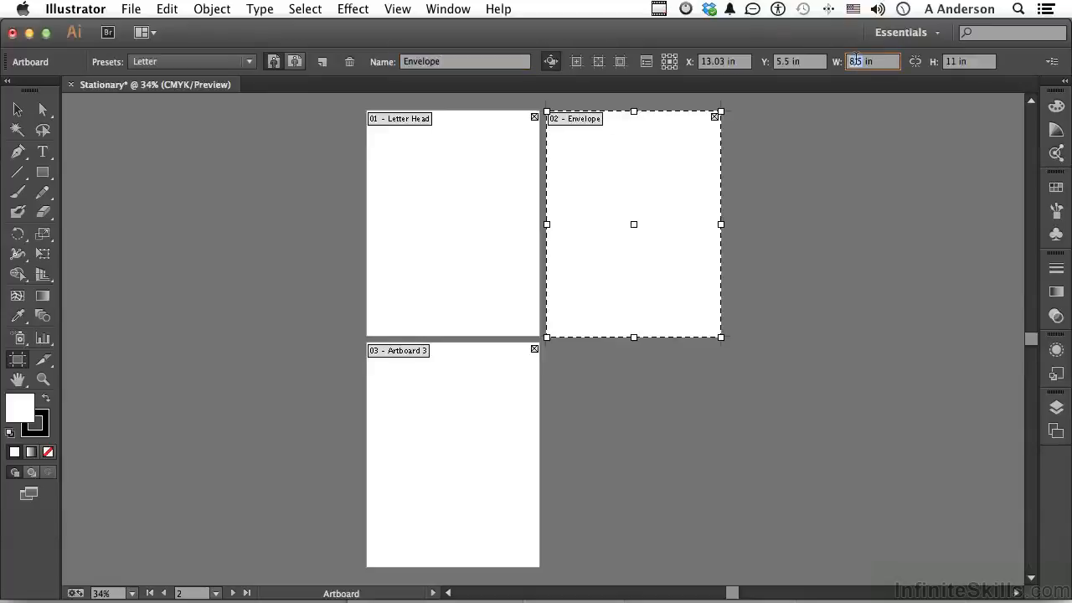
pyautogui.click(856, 61)
pyautogui.press('Delete')
pyautogui.press('Delete')
pyautogui.write('.625')
pyautogui.press('Tab')
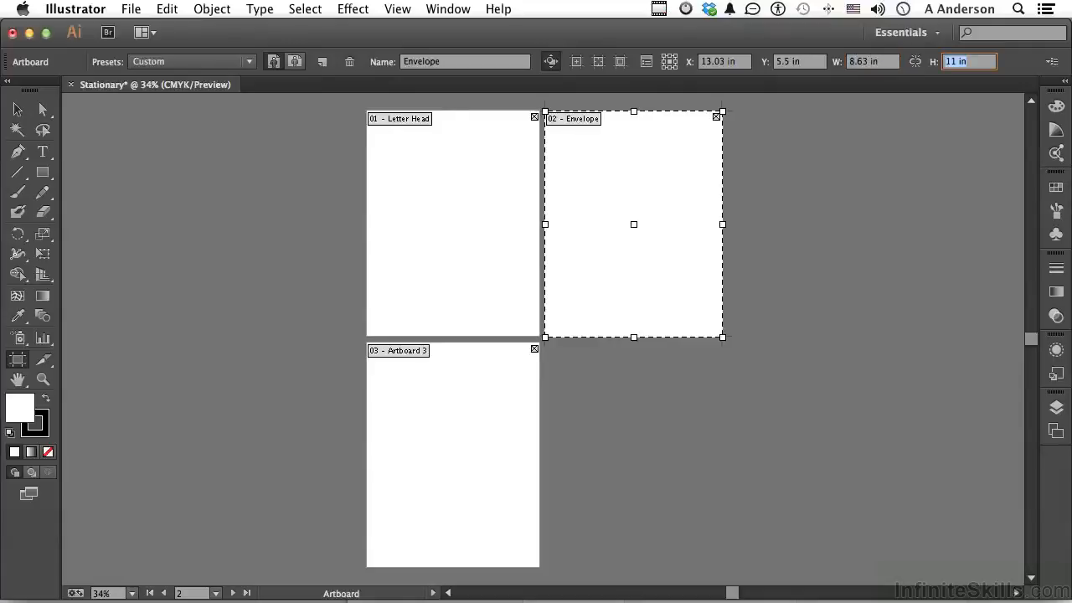
pyautogui.write('3.625')
pyautogui.press('Tab')
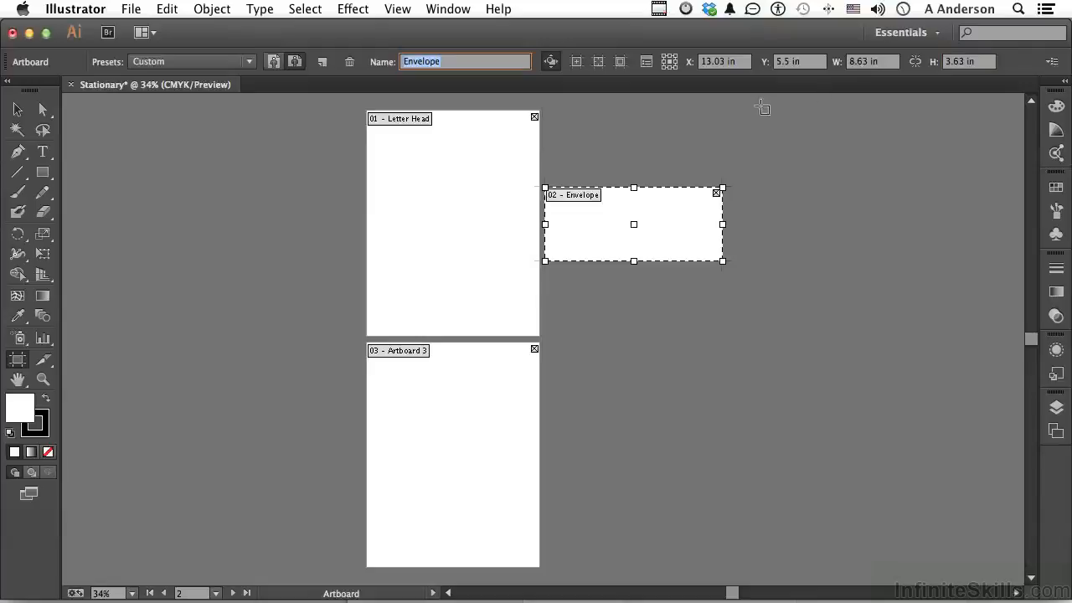
pyautogui.click(598, 228)
pyautogui.moveTo(598, 229); pyautogui.dragTo(605, 155)
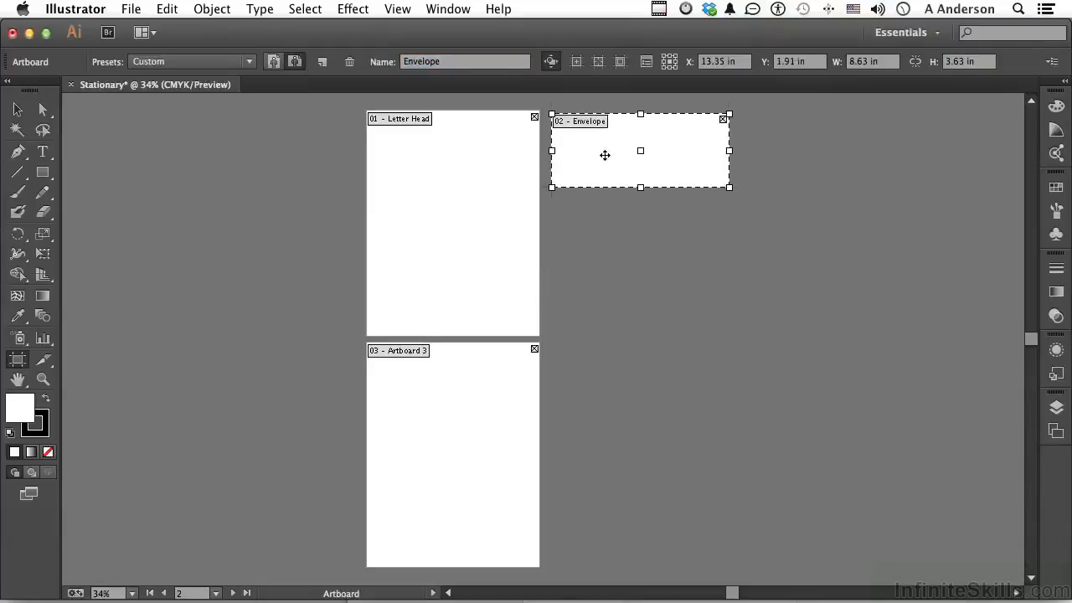
# Step: Resize the third artboard to 3.5 by 2 in and move it directly below the Envelope, aligned with its left edge
pyautogui.click(478, 446)
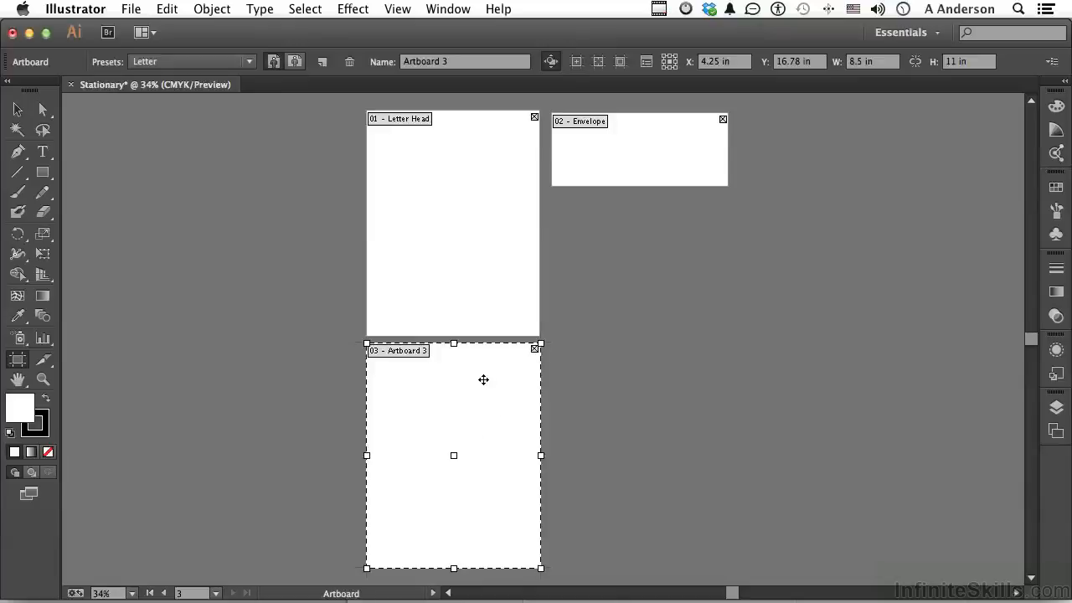
pyautogui.click(869, 61)
pyautogui.write('3.5')
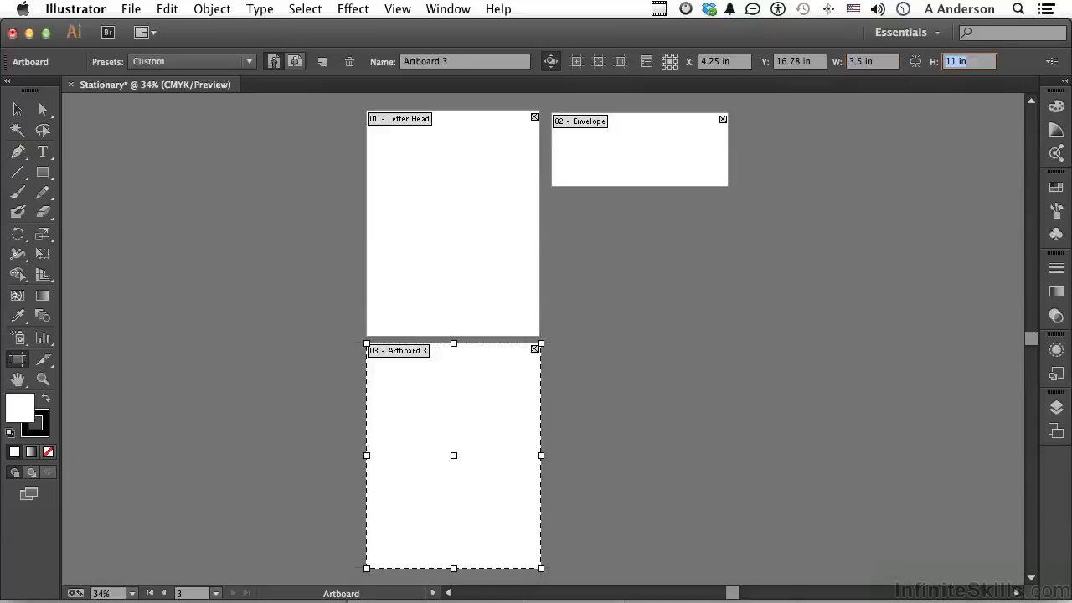
pyautogui.press('Tab')
pyautogui.write('2')
pyautogui.press('Tab')
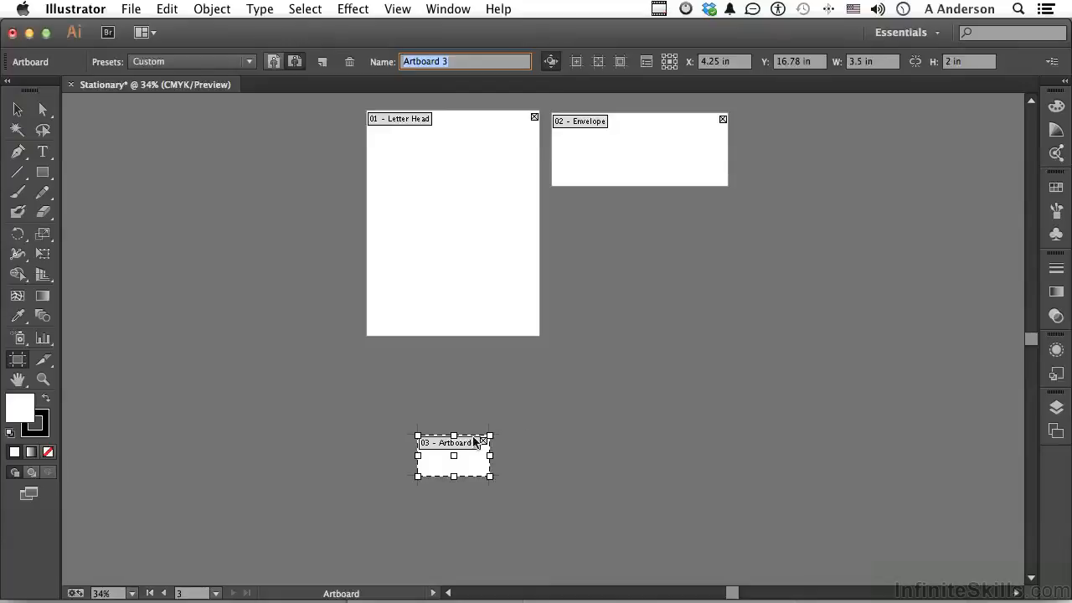
pyautogui.moveTo(463, 445); pyautogui.dragTo(575, 220)
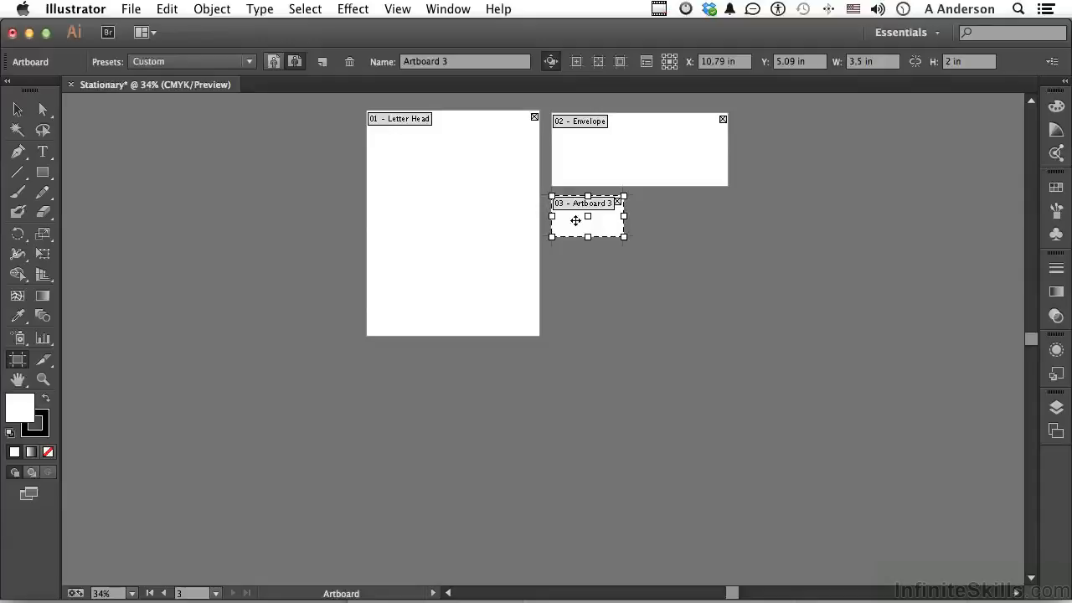
# Step: Rename the third artboard as Business Card
pyautogui.click(480, 62)
pyautogui.write('Business Card')
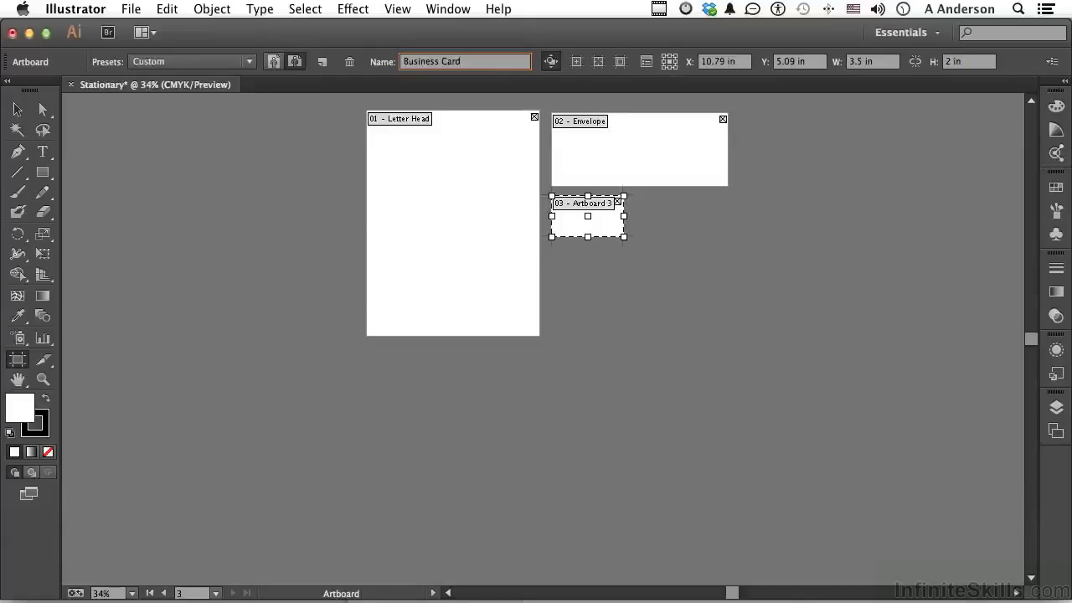
pyautogui.press('Tab')
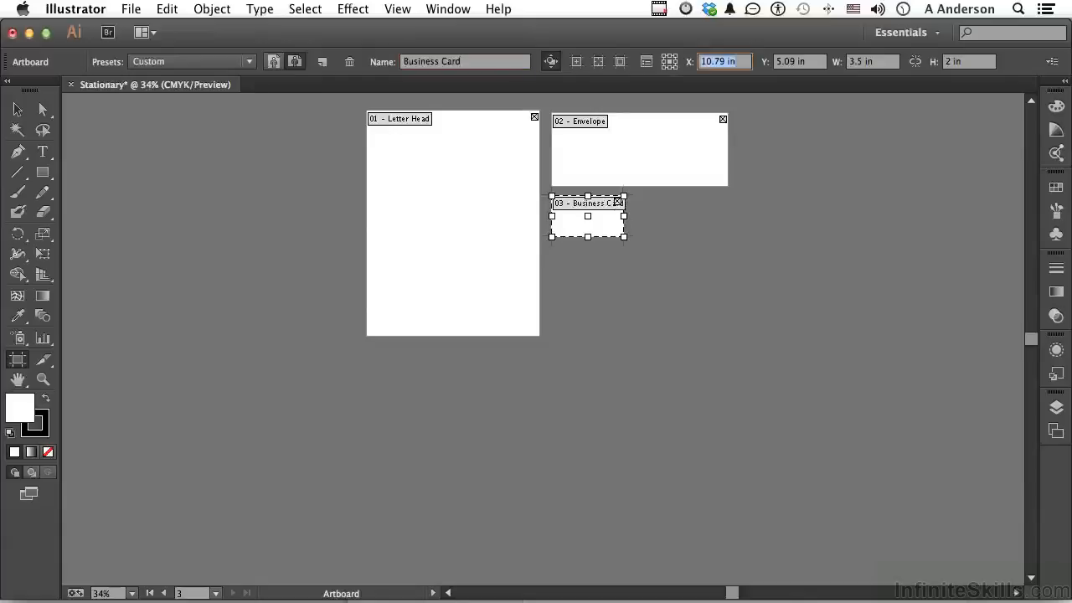
pyautogui.click(453, 182)
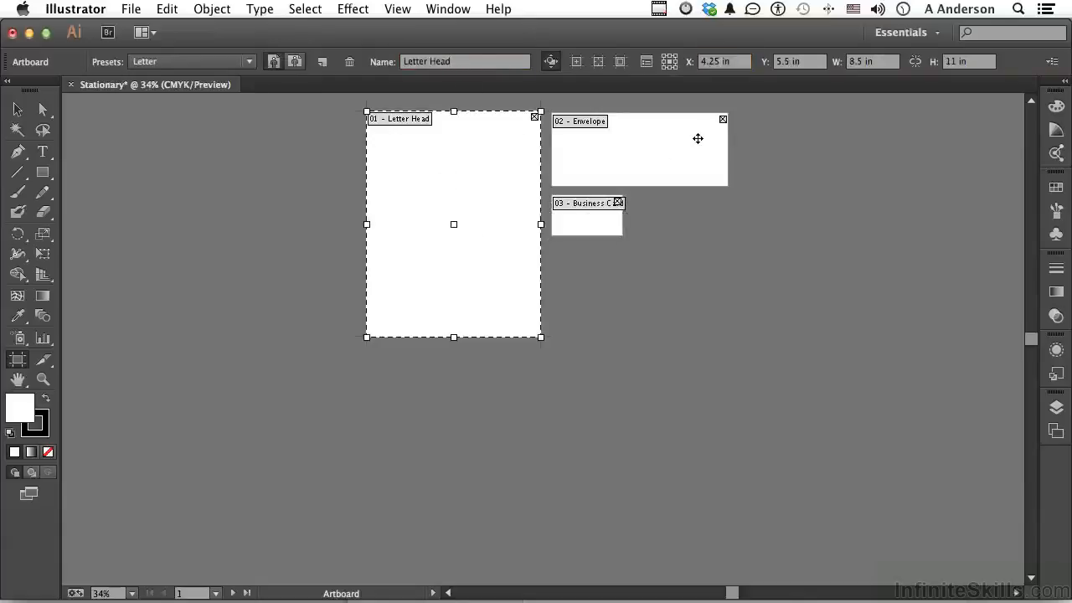
pyautogui.click(591, 234)
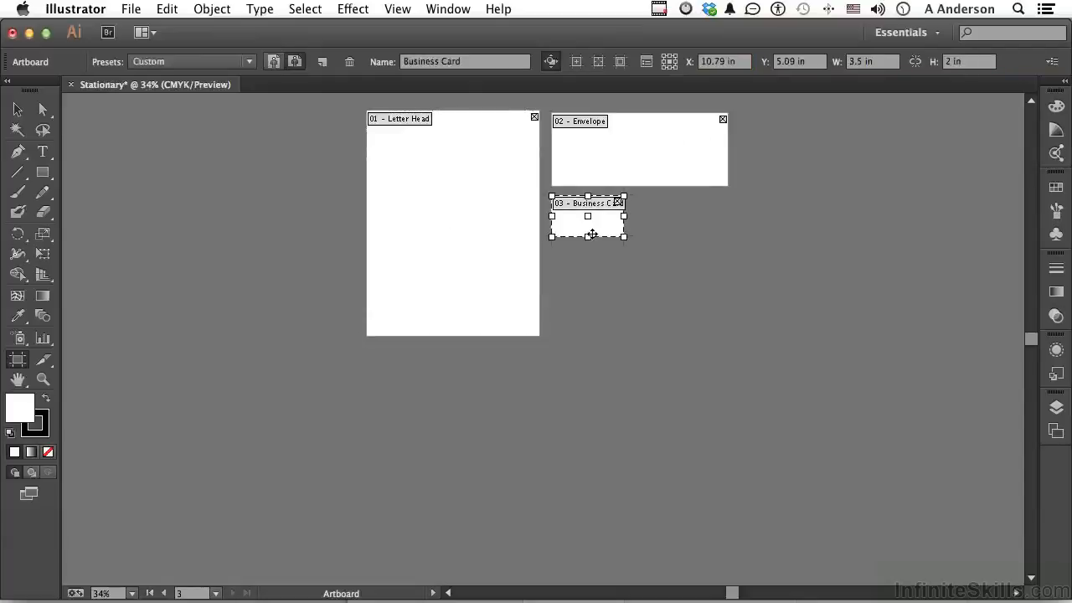